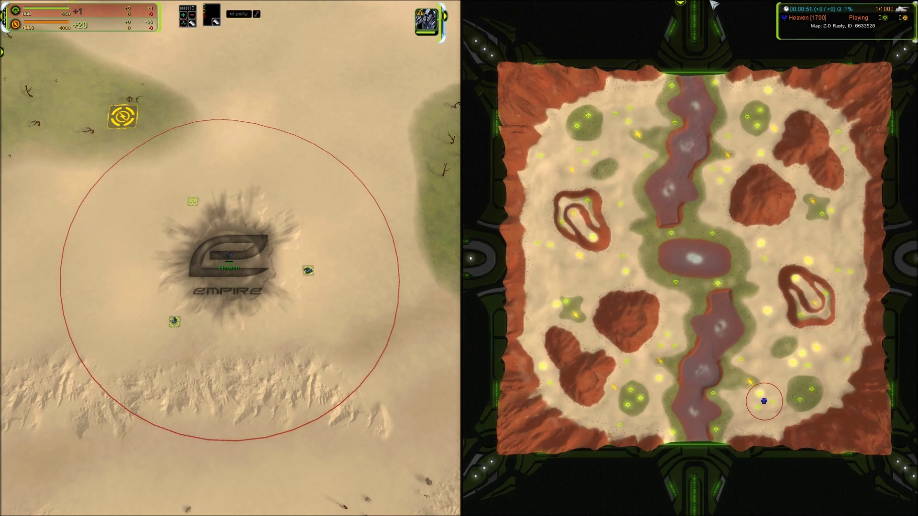
- Review the video settings in the game options, then accept and return to the match
click(682, 8)
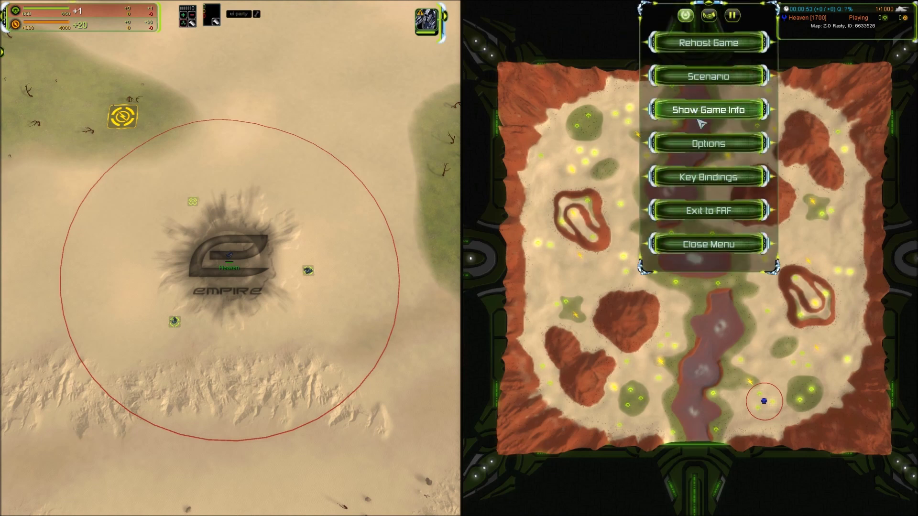
click(710, 144)
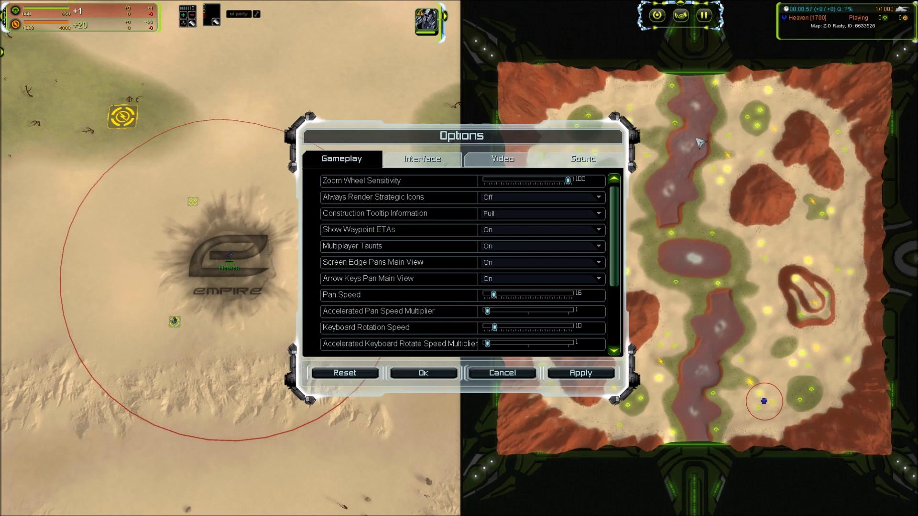
click(503, 160)
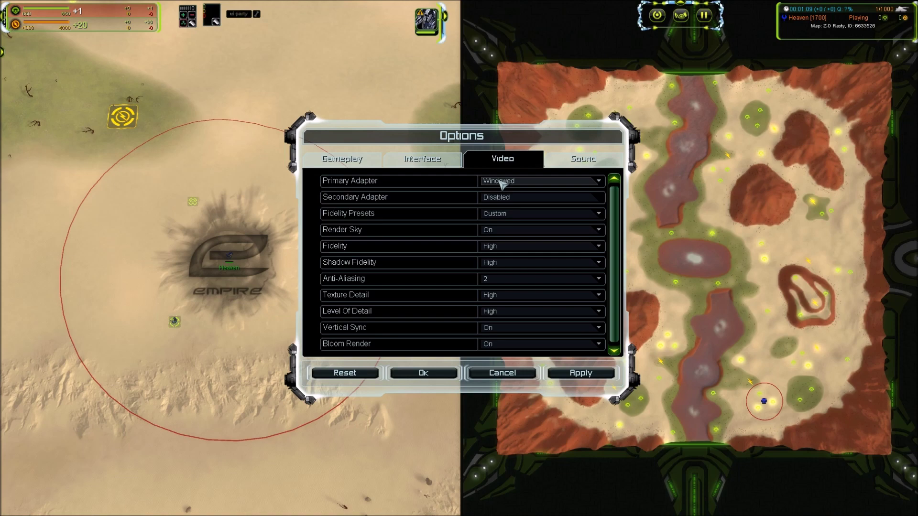
click(443, 375)
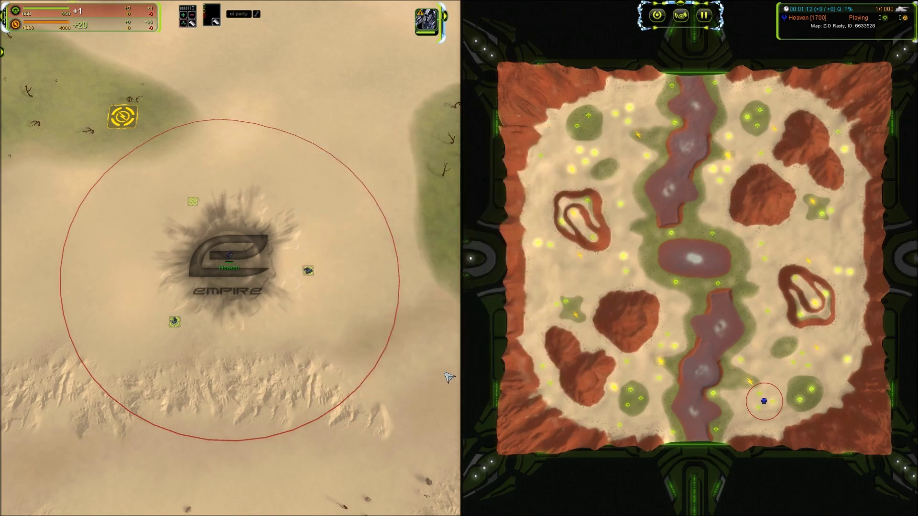
- Zoom the left view out around the base and switch to the Firefox forum search page
scroll(448, 377, down, 2)
scroll(448, 378, down, 2)
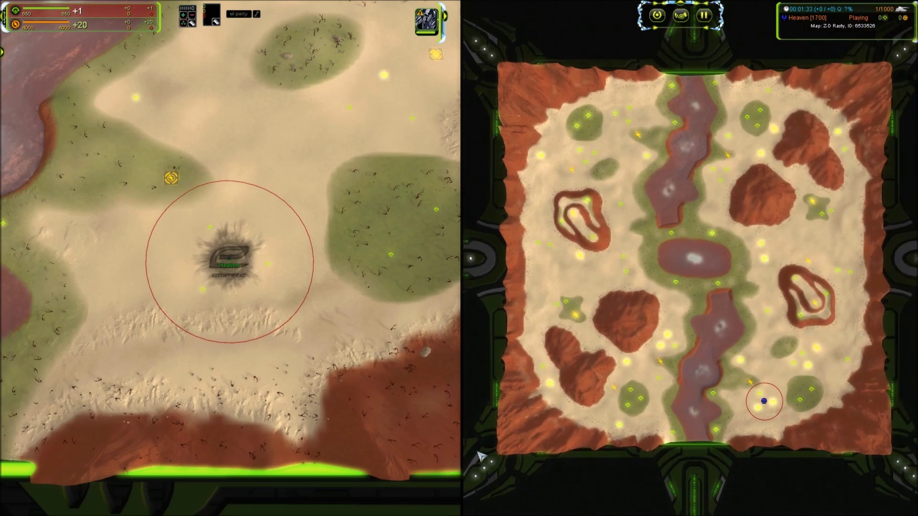
key(alt+Tab)
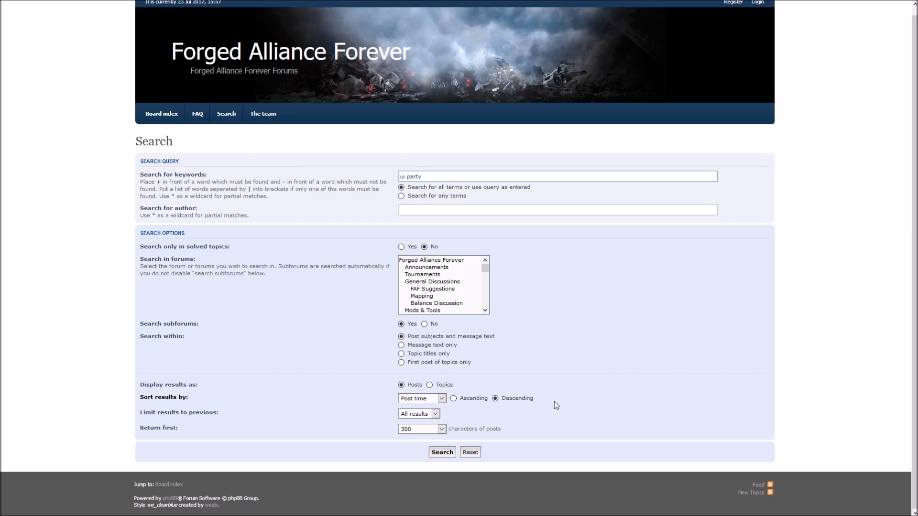
- Run the forum search for 'ui party' and scroll through the results
click(226, 114)
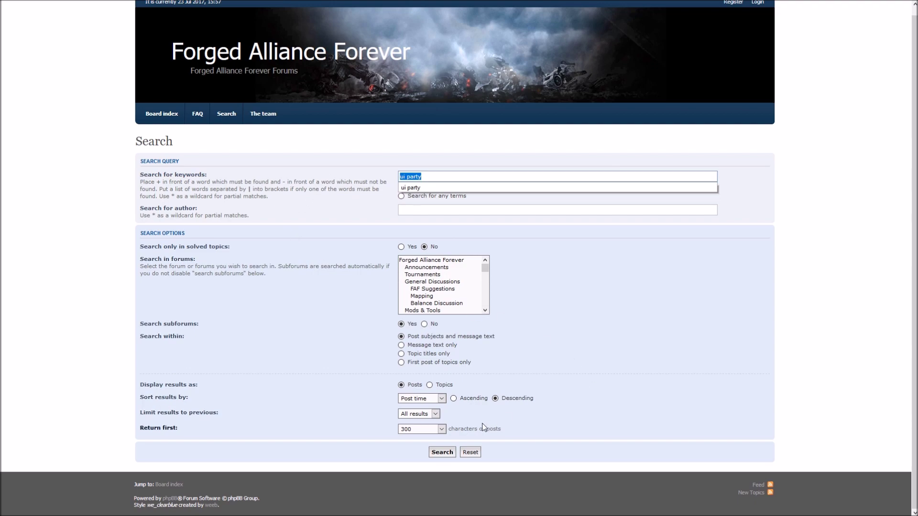
click(448, 454)
scroll(367, 315, down, 7)
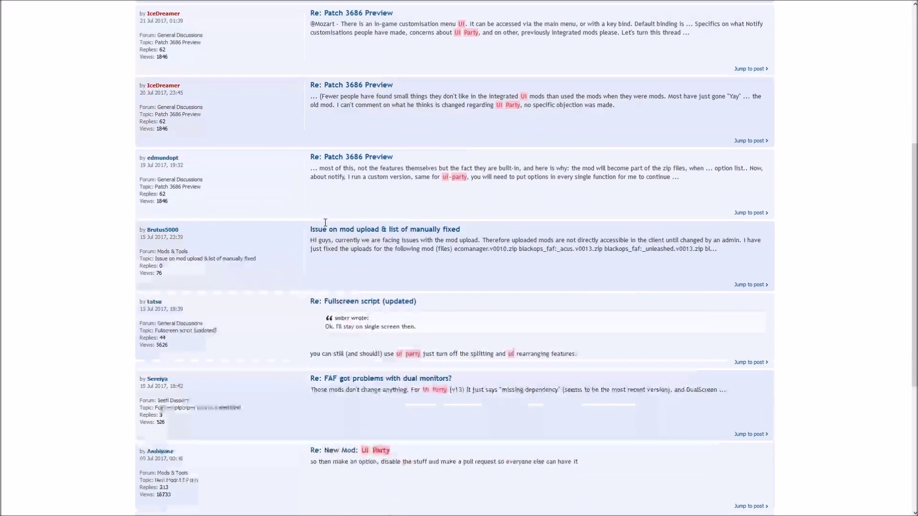
scroll(368, 315, down, 3)
- Open the New Mod: UI Party topic's first page, select the UI-Party.zip link, and return to the game
click(347, 340)
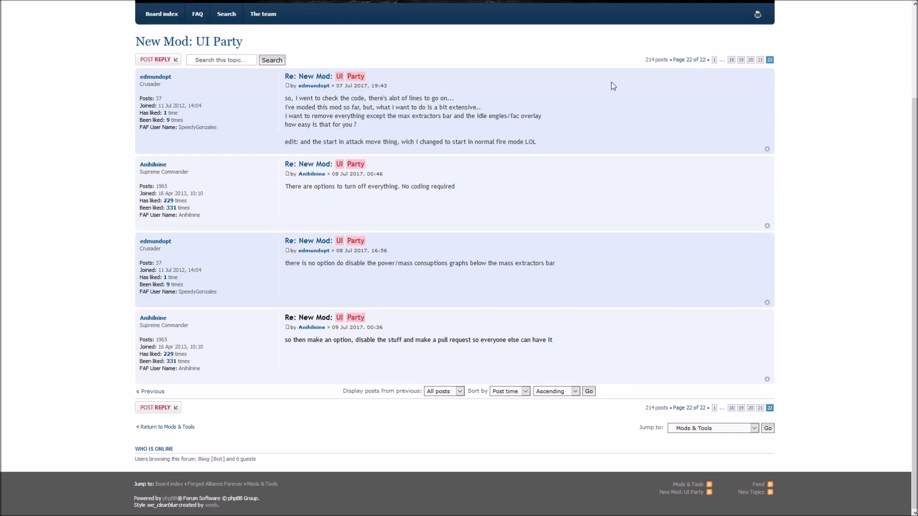
click(715, 60)
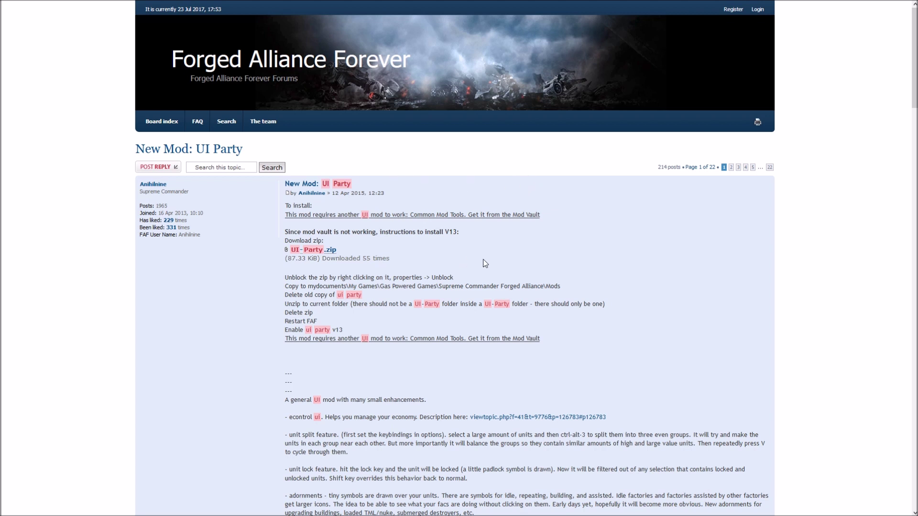
drag(301, 255, 295, 256)
key(alt+Tab)
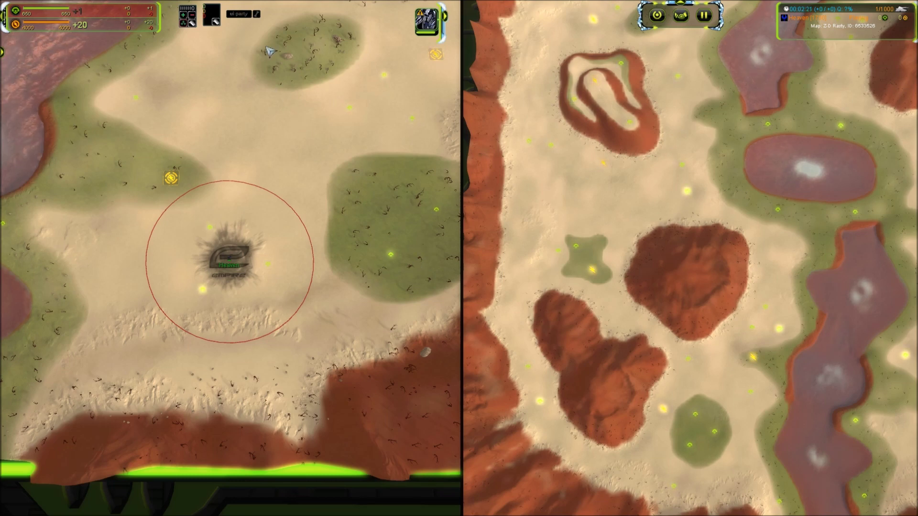
- Look over the UI Party mod's split screen options, close them, and bring the forum browser forward
click(257, 13)
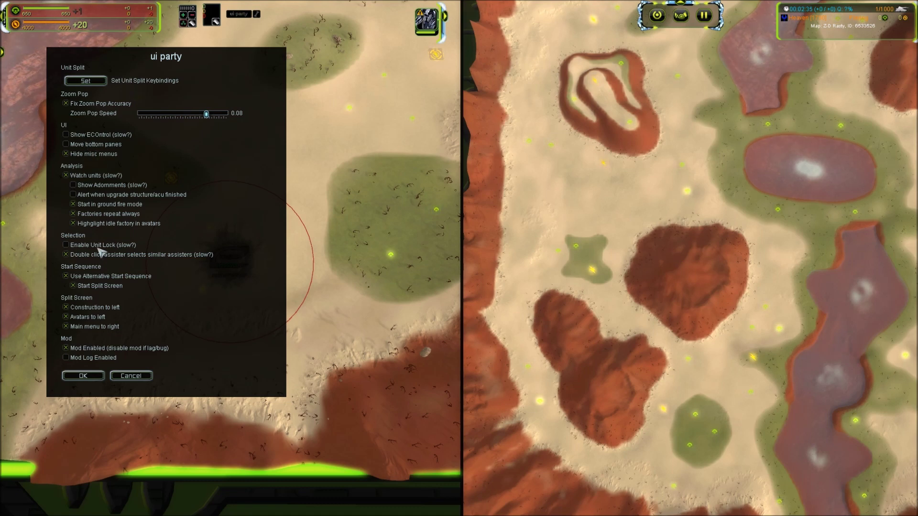
mouse_move(81, 288)
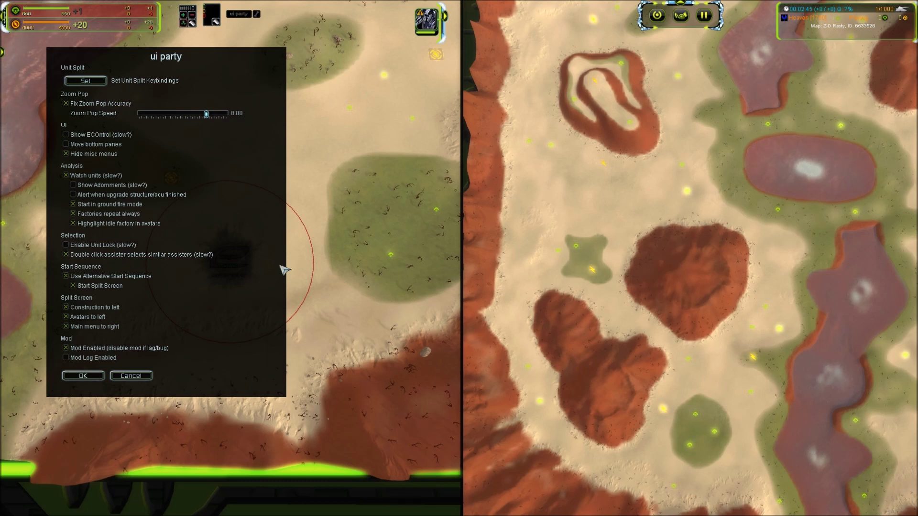
click(83, 376)
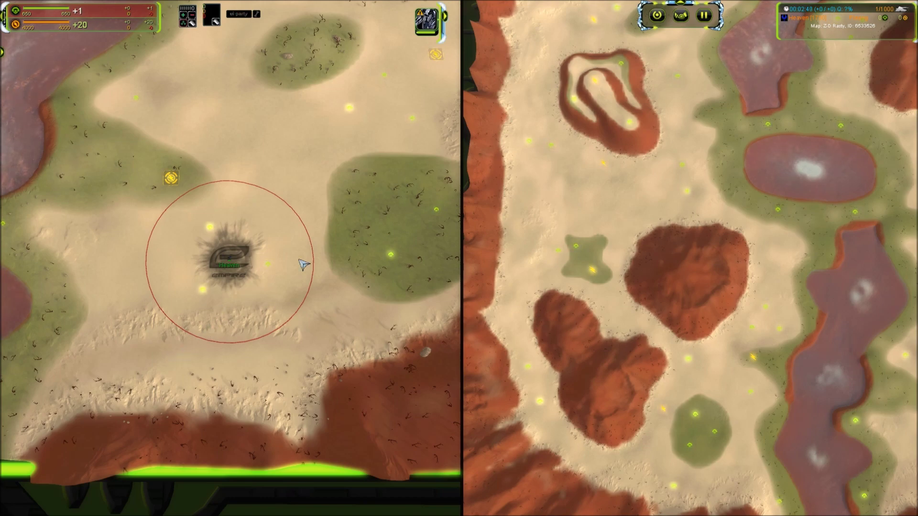
key(alt+Tab)
click(347, 230)
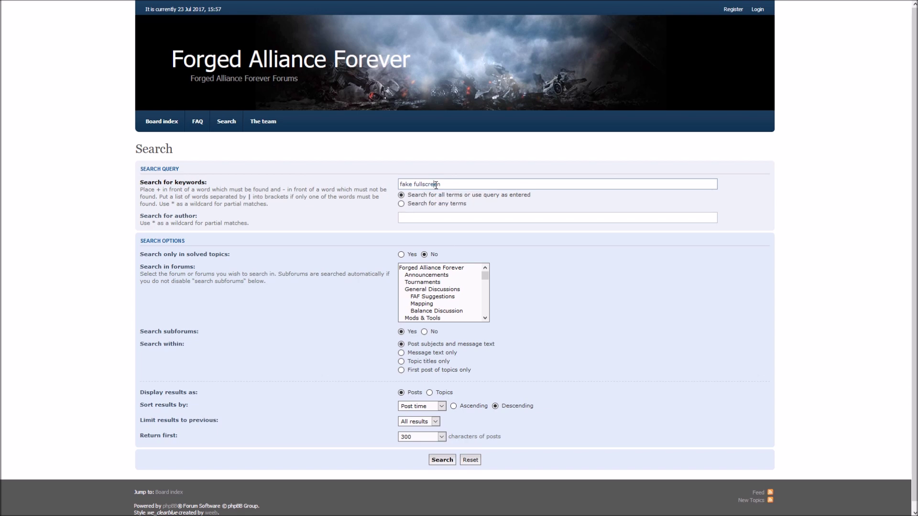
- Search 'fake fullscreen', open Fullscreen script (updated) page 1, and highlight its first two instructions
click(443, 460)
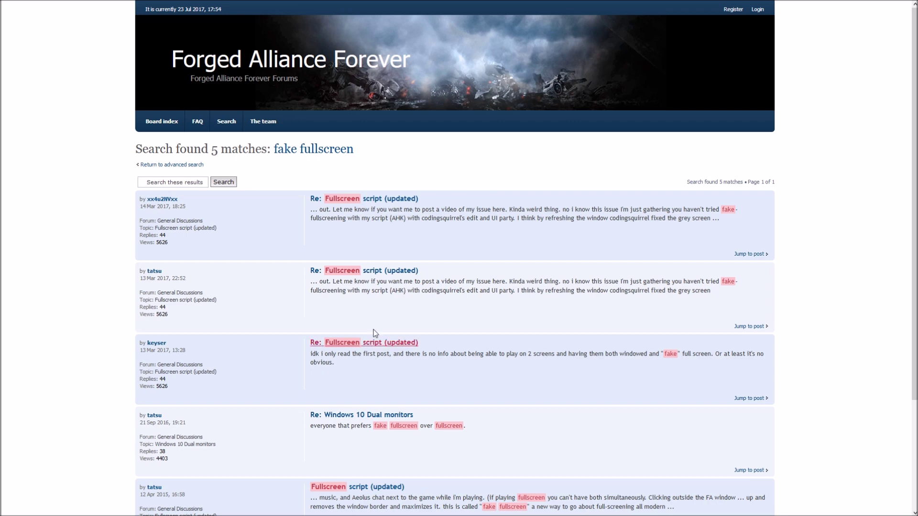
click(357, 198)
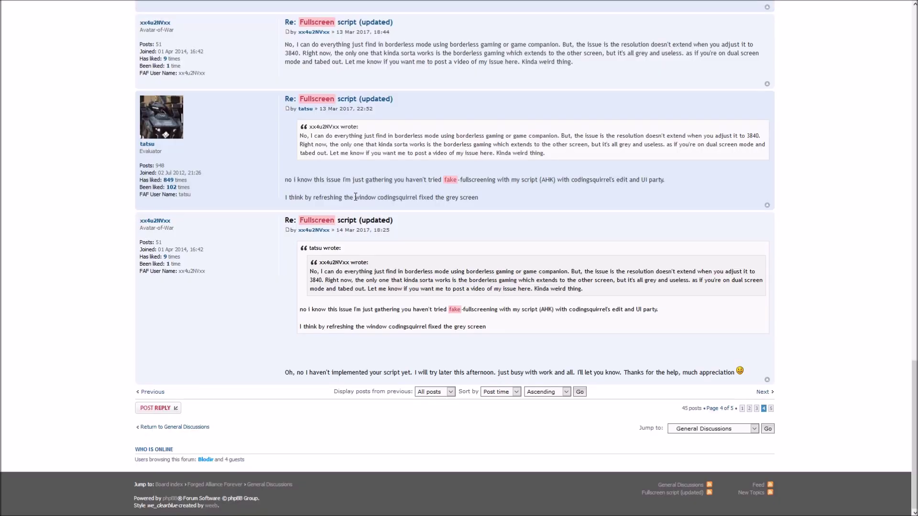
click(742, 409)
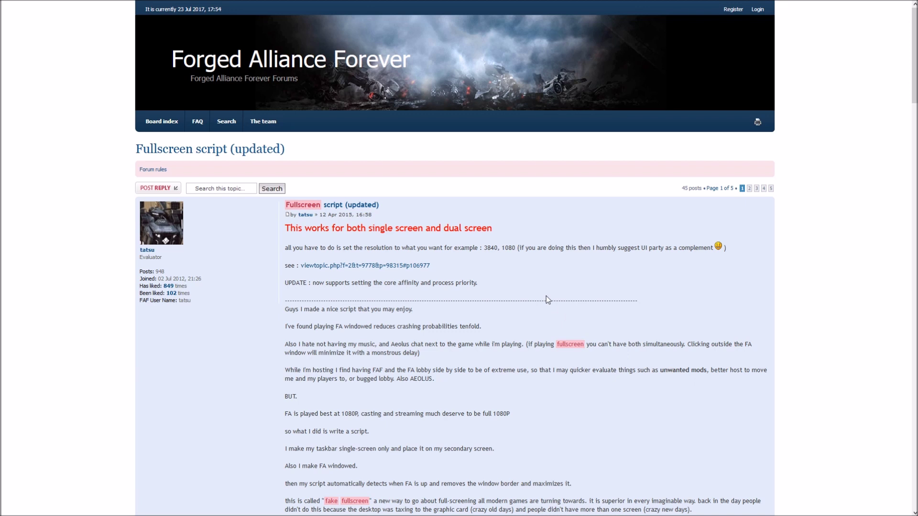
scroll(496, 250, down, 2)
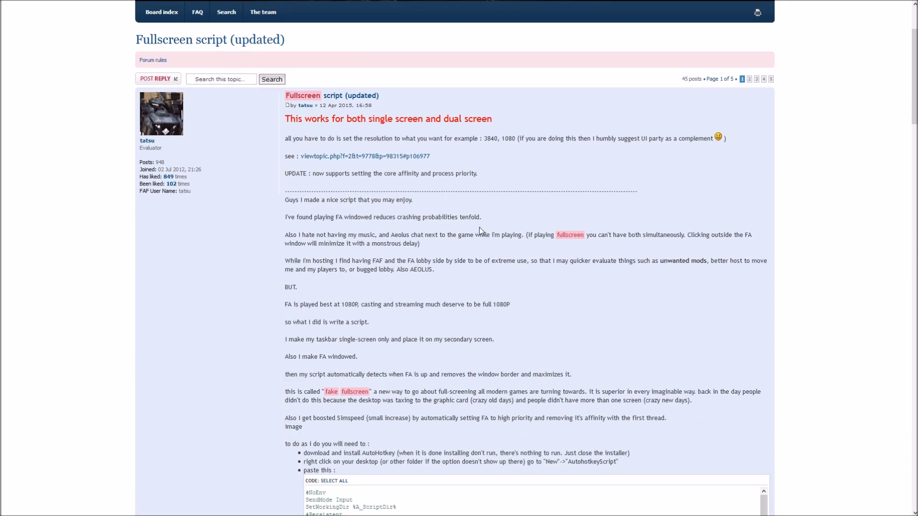
scroll(480, 231, down, 5)
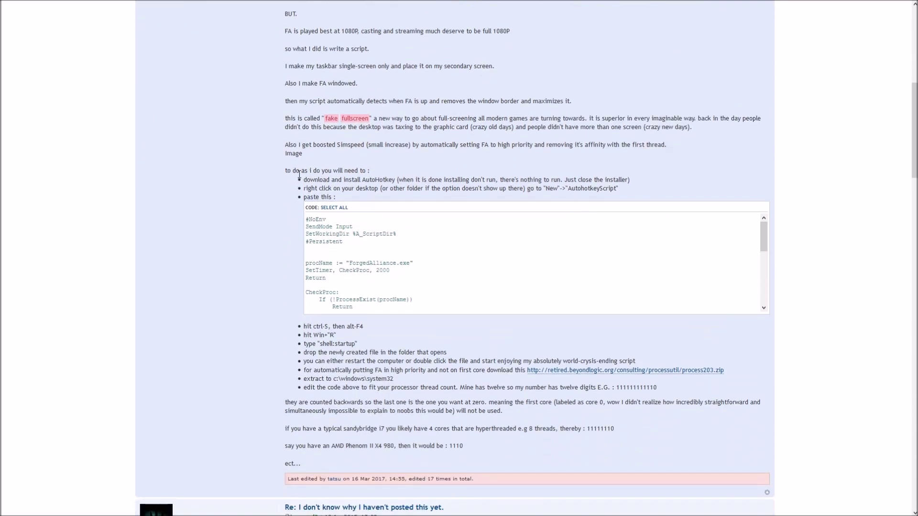
drag(303, 179, 633, 193)
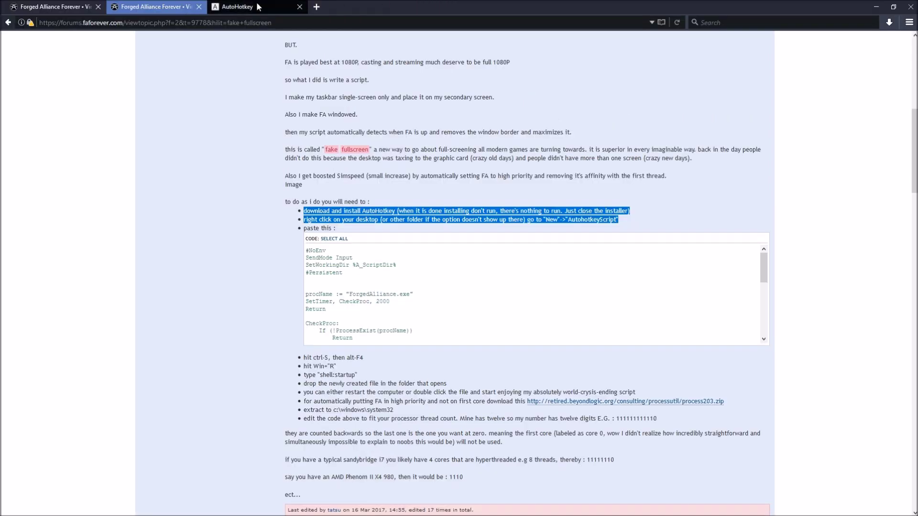
- View the AutoHotkey homepage tab, then return to the forum post and browse its script code
click(267, 7)
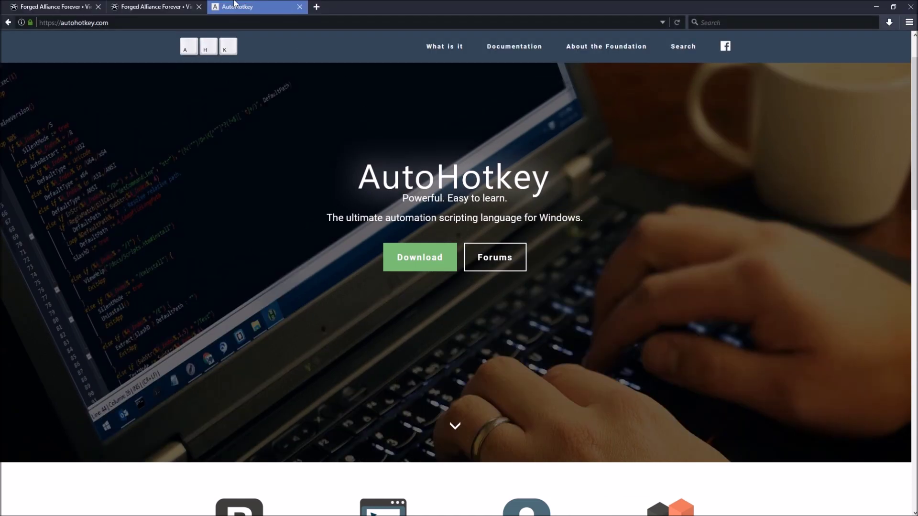
click(158, 7)
drag(326, 218, 383, 329)
click(338, 233)
click(366, 252)
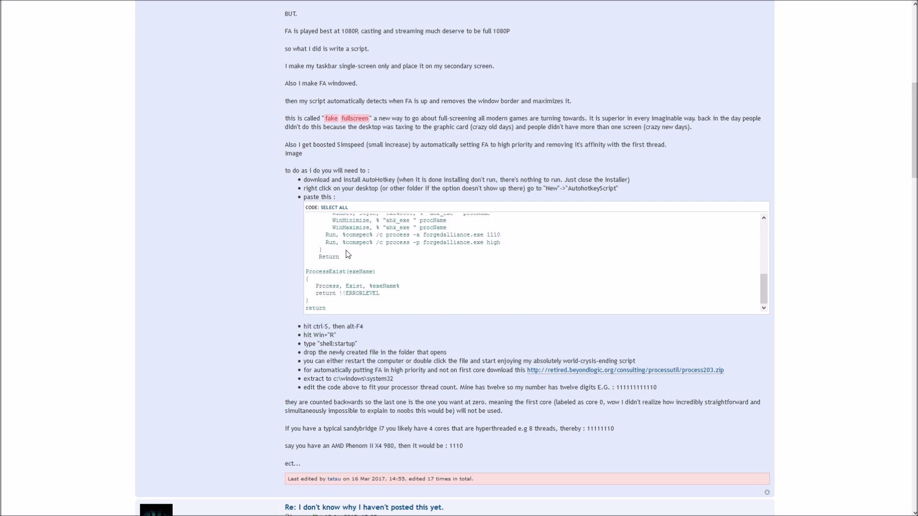